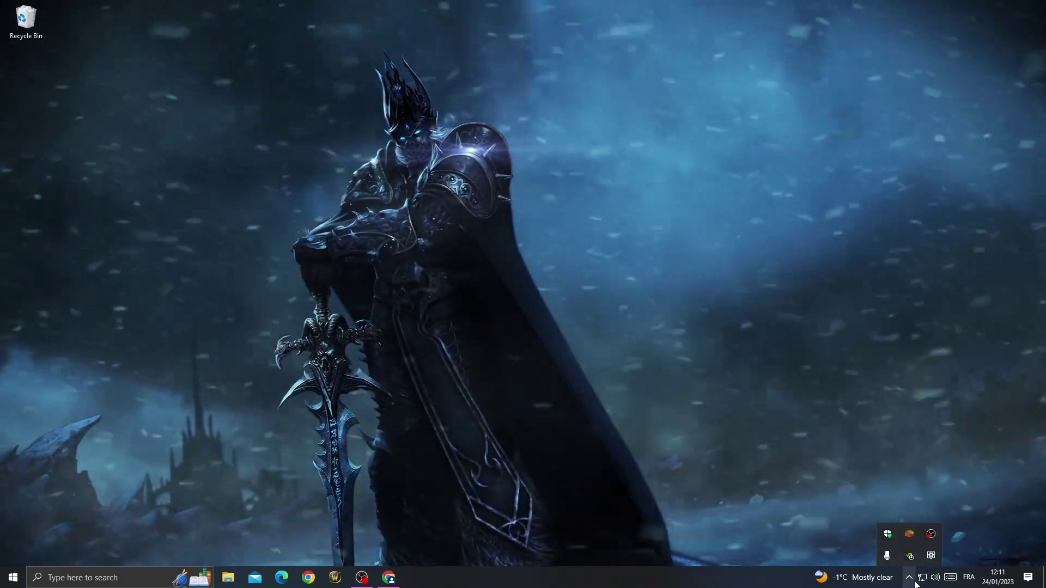
Step: Dismiss the hidden tray icons flyout by clicking the desktop
click(768, 382)
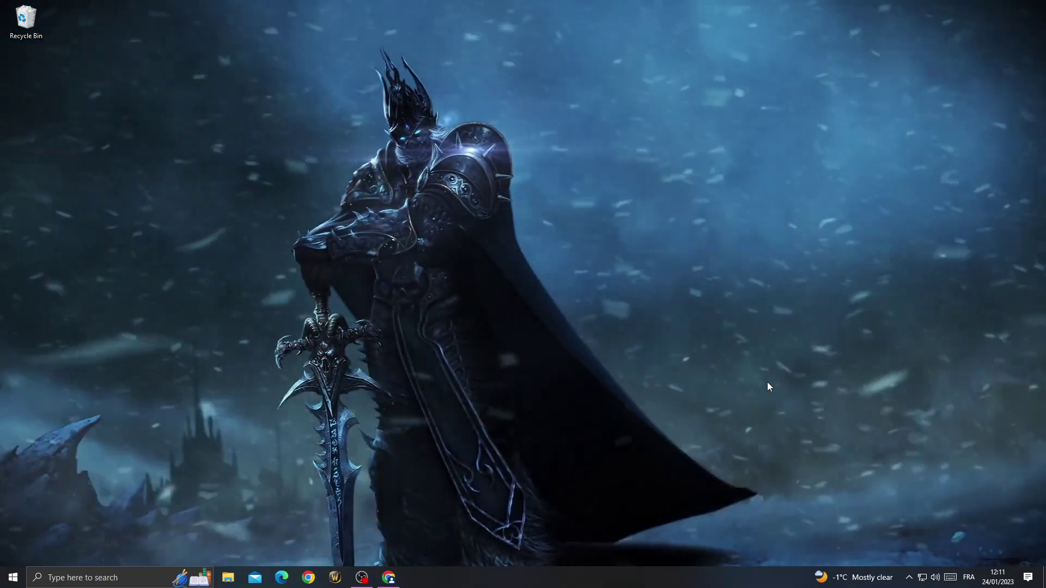
Step: Open Task Manager from the taskbar menu and end the Google Chrome task
right_click(543, 577)
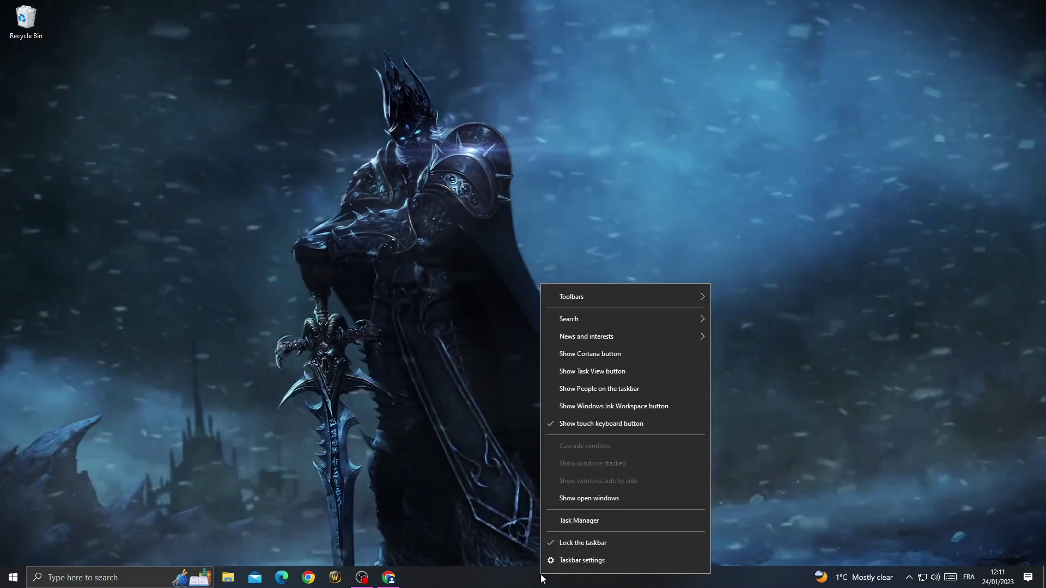
click(568, 521)
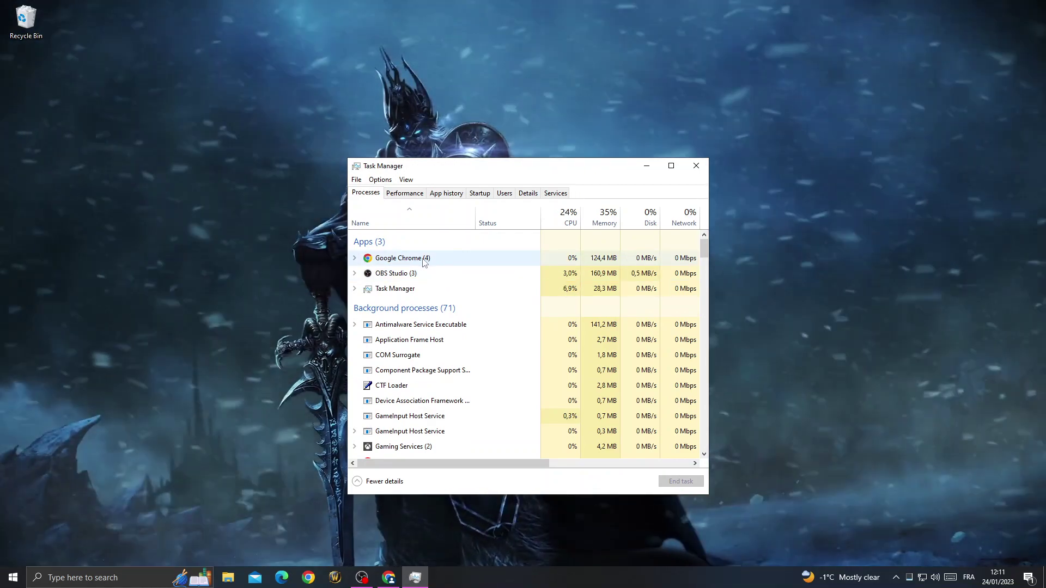
right_click(440, 260)
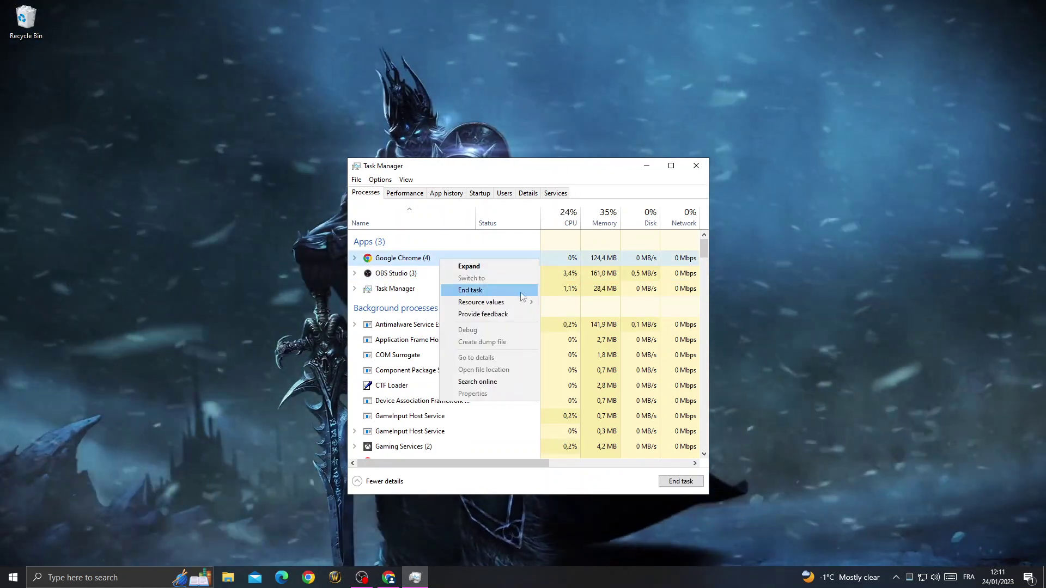
click(489, 291)
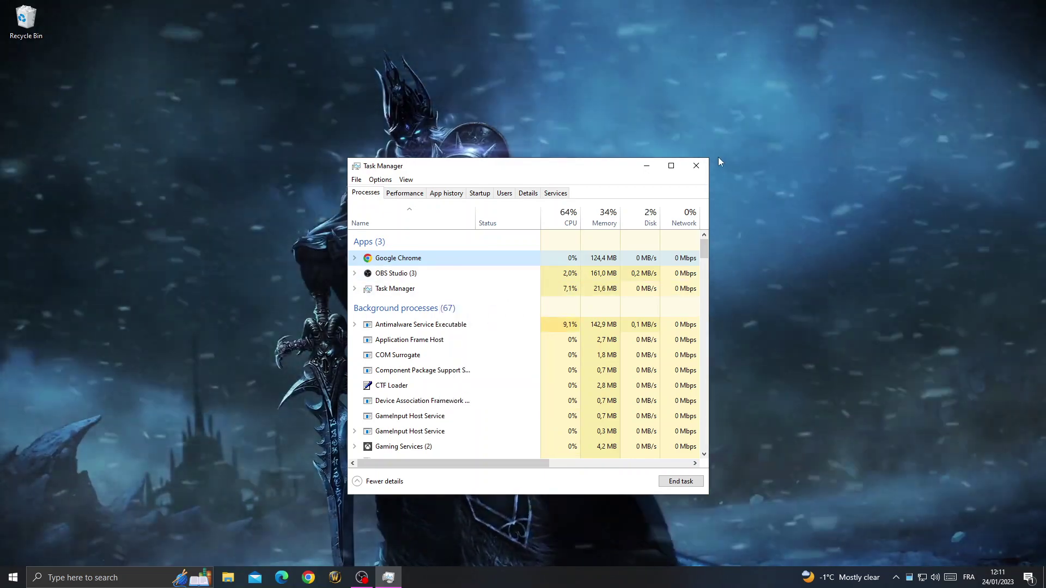
Step: Close Task Manager, reopen Chrome with a profile, maximize it, then minimize to the desktop
click(696, 165)
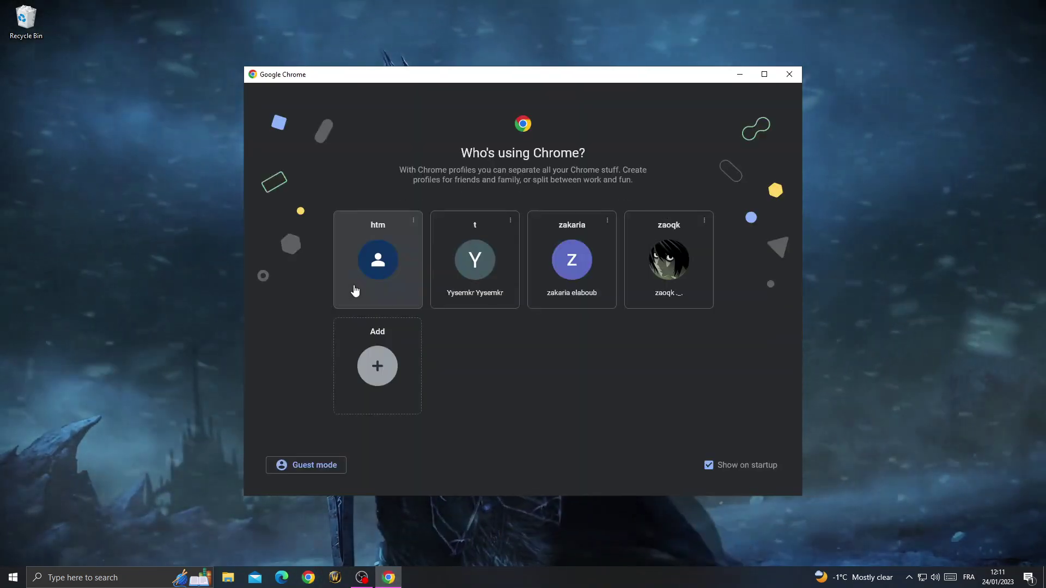
click(355, 283)
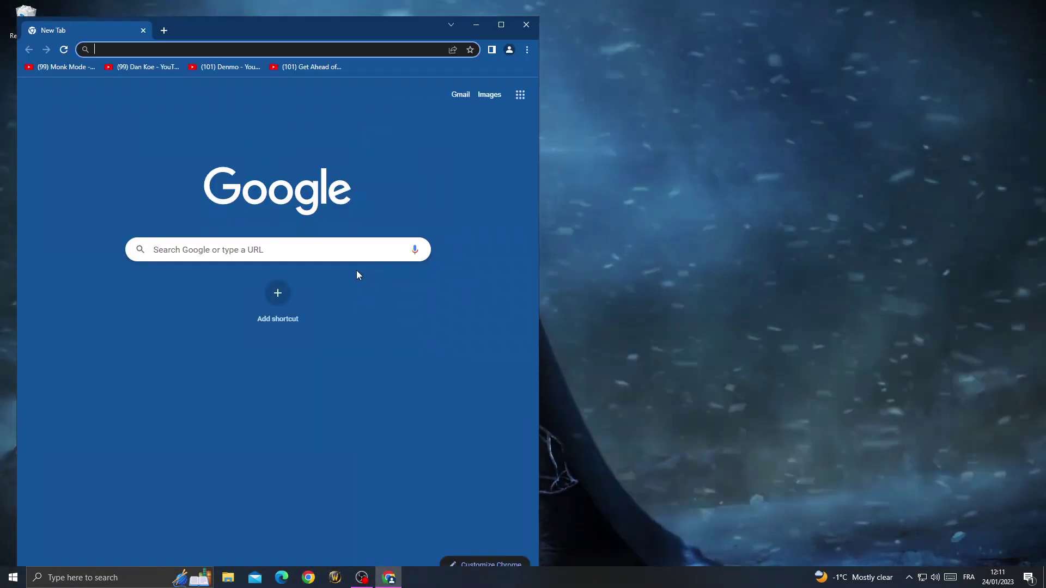
click(501, 24)
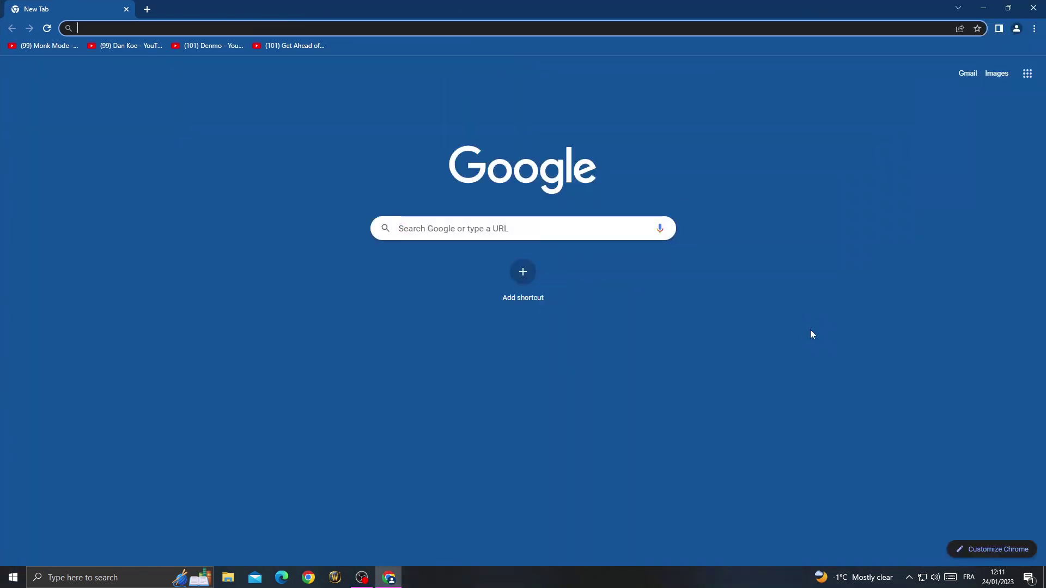
click(918, 578)
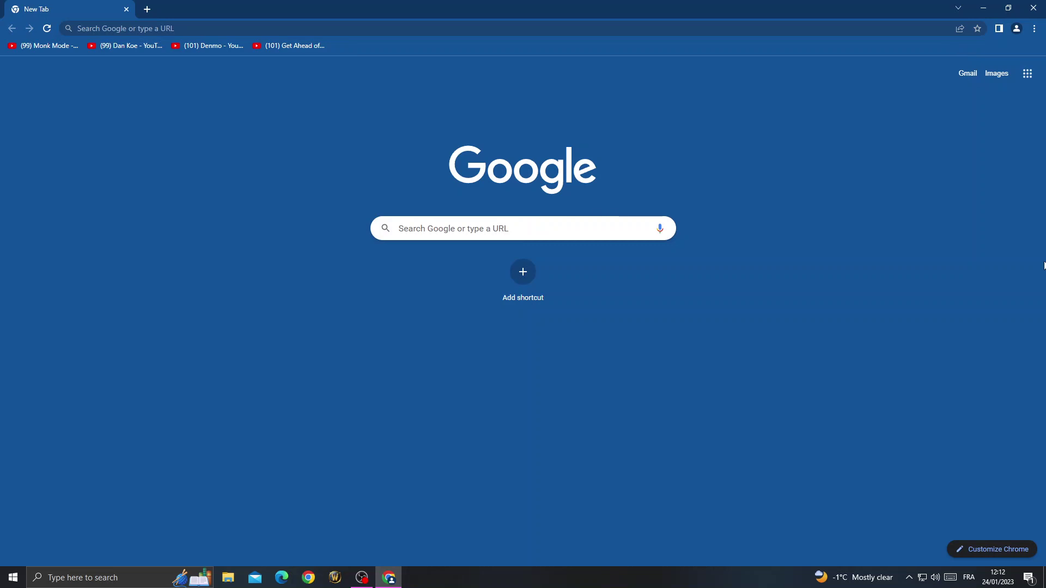
click(1045, 582)
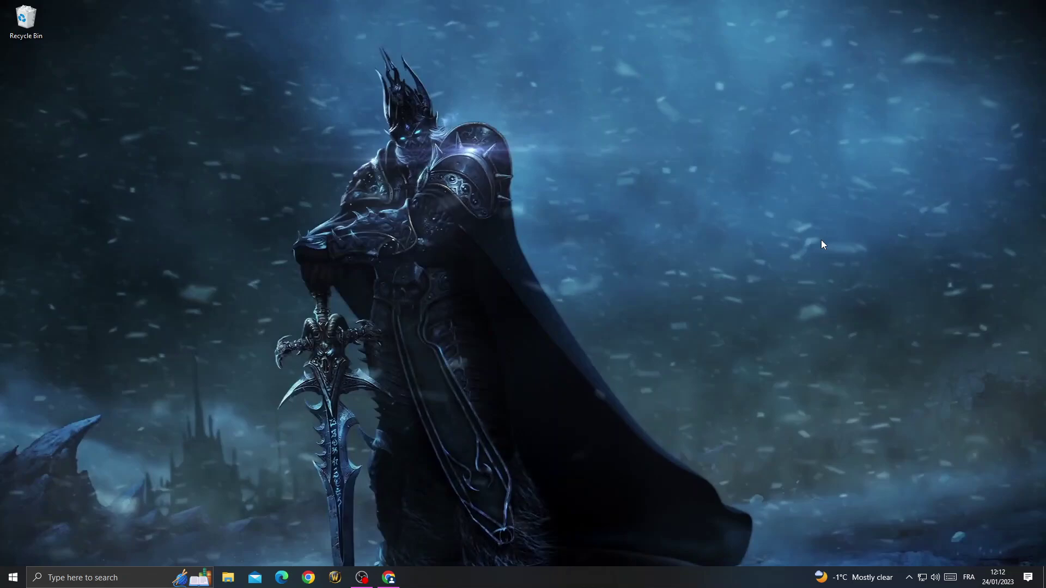